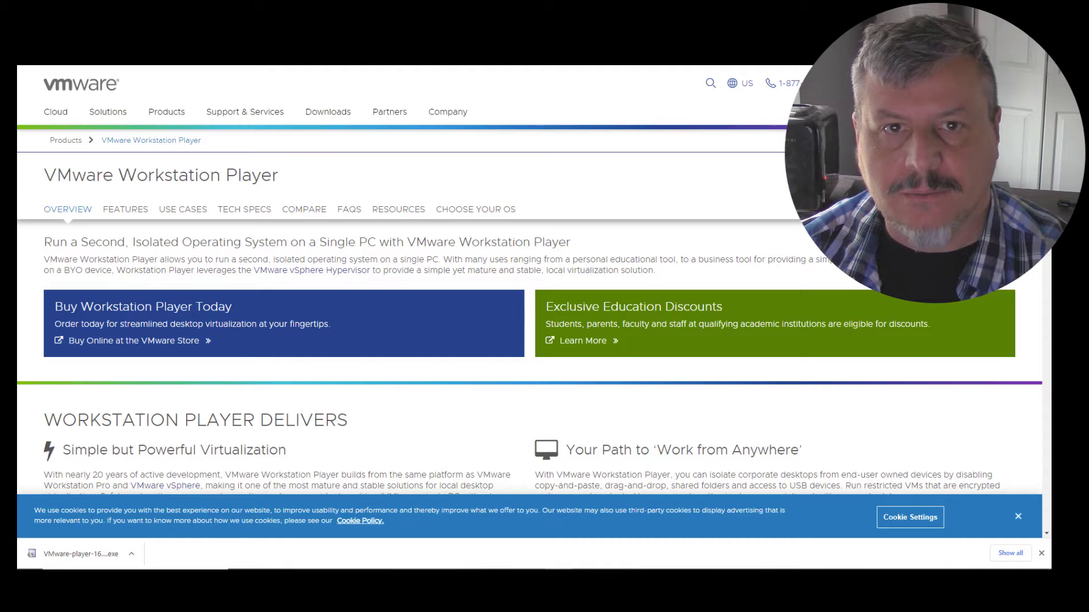
Step: Return to the VMware Workstation Player page from the search results and view the site's free product downloads
left_click(237, 19)
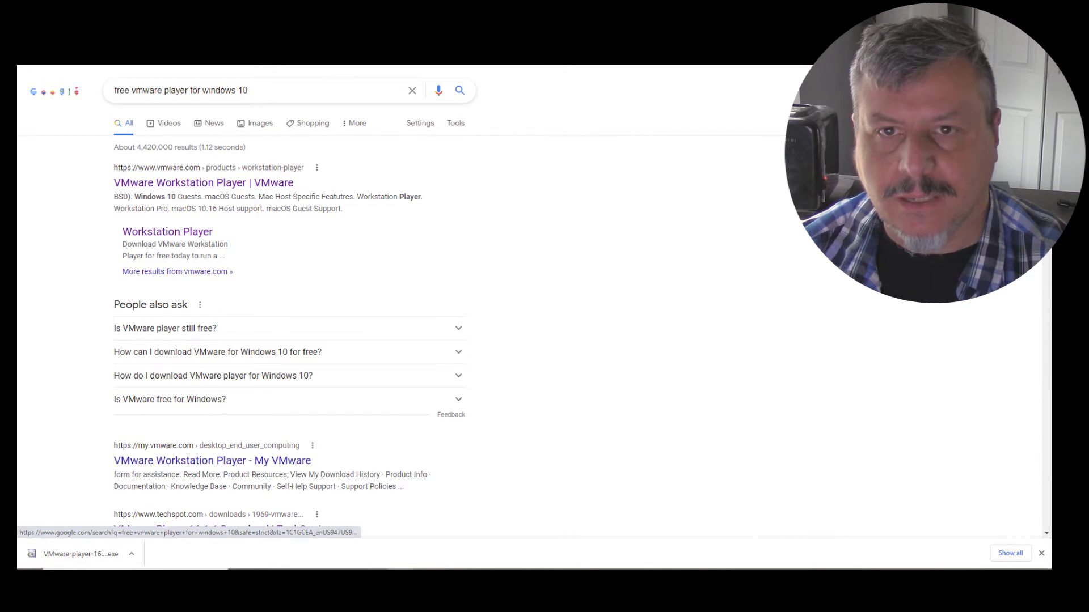
left_click(347, 19)
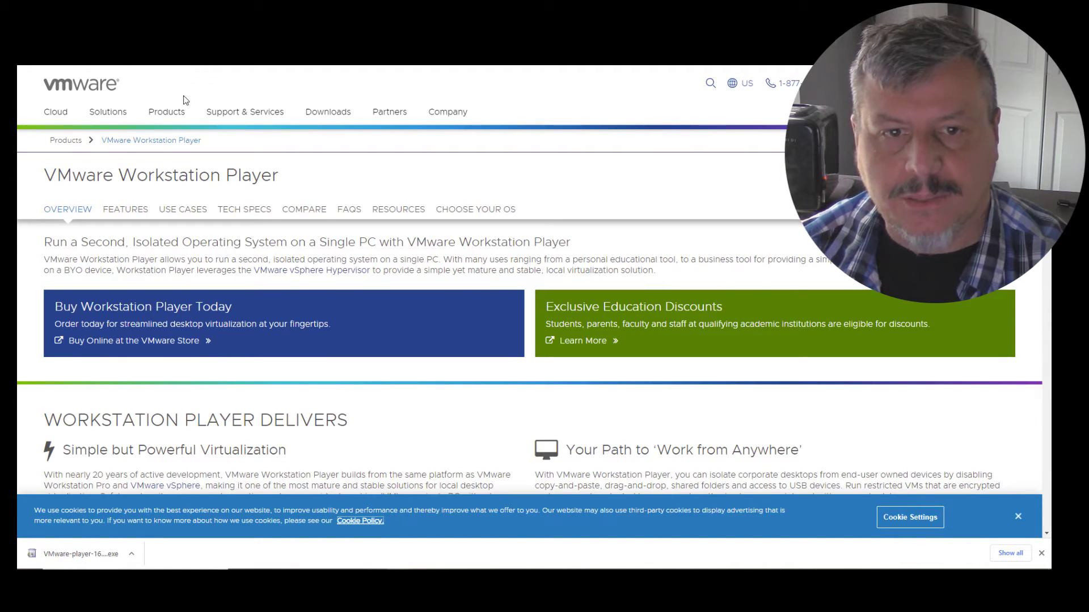
left_click(323, 116)
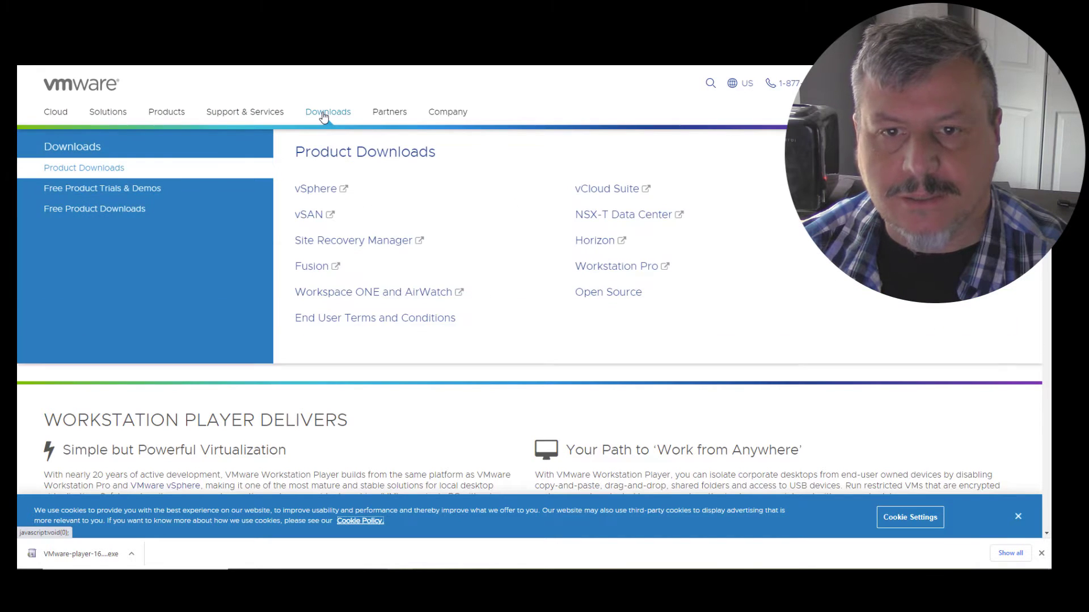
left_click(79, 211)
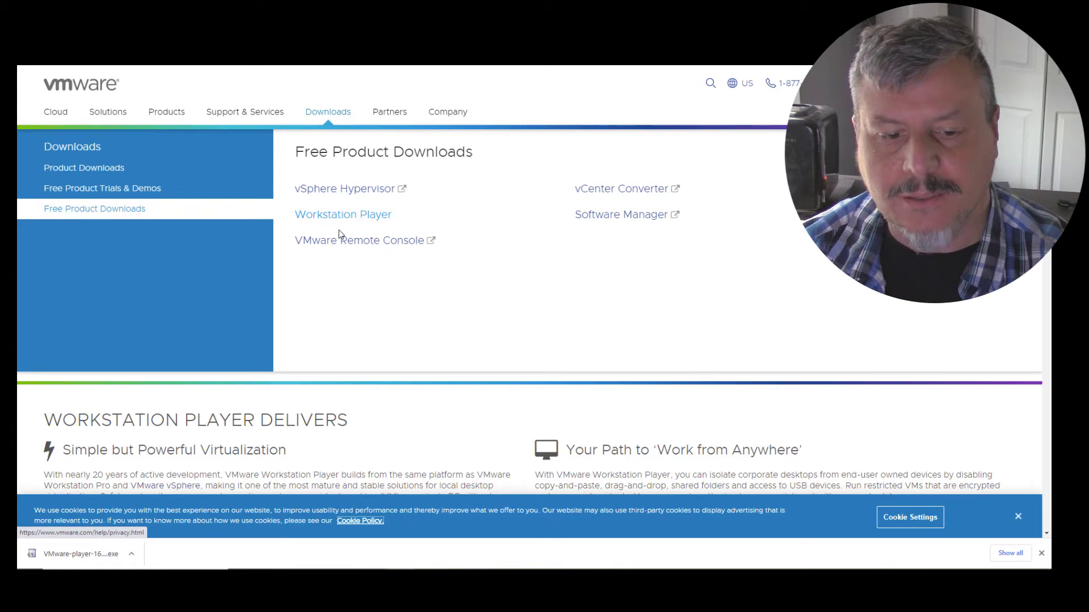
Step: Run the downloaded VMware Player installer and decline the immediate system restart
left_click(133, 554)
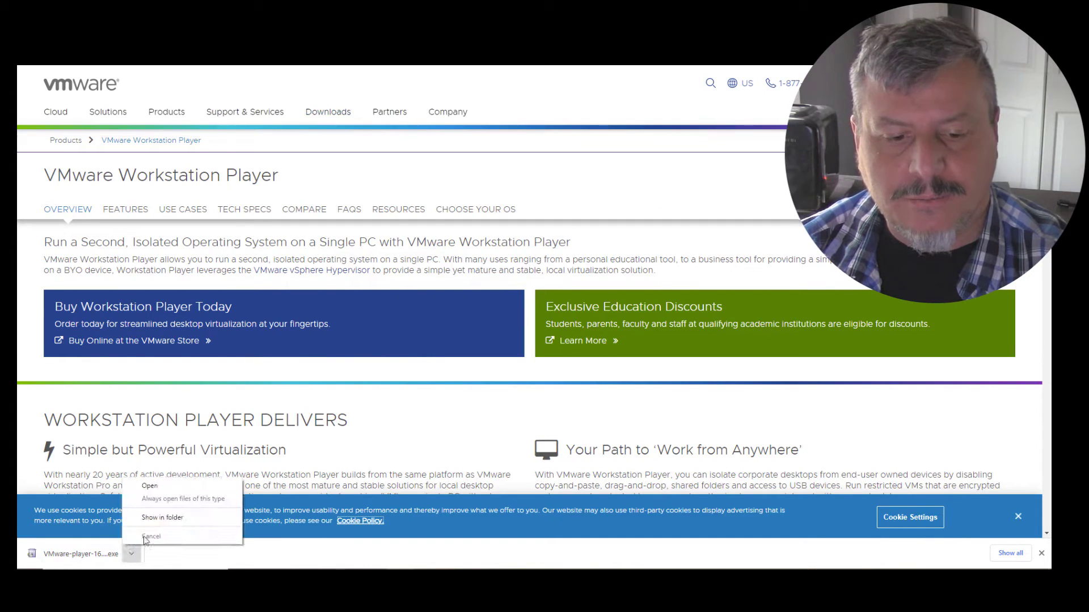
left_click(157, 486)
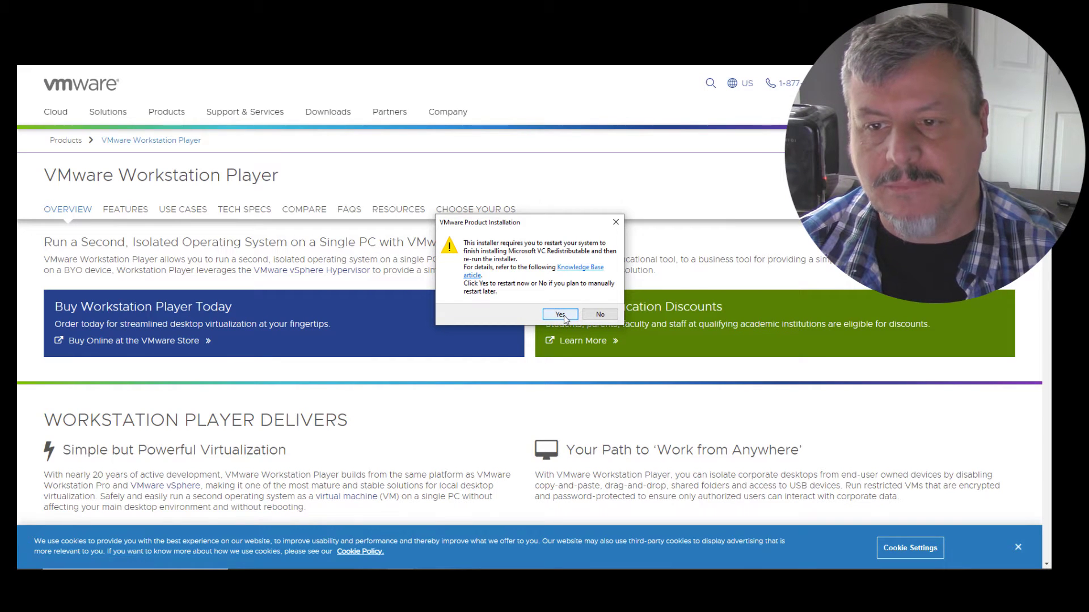
left_click(598, 317)
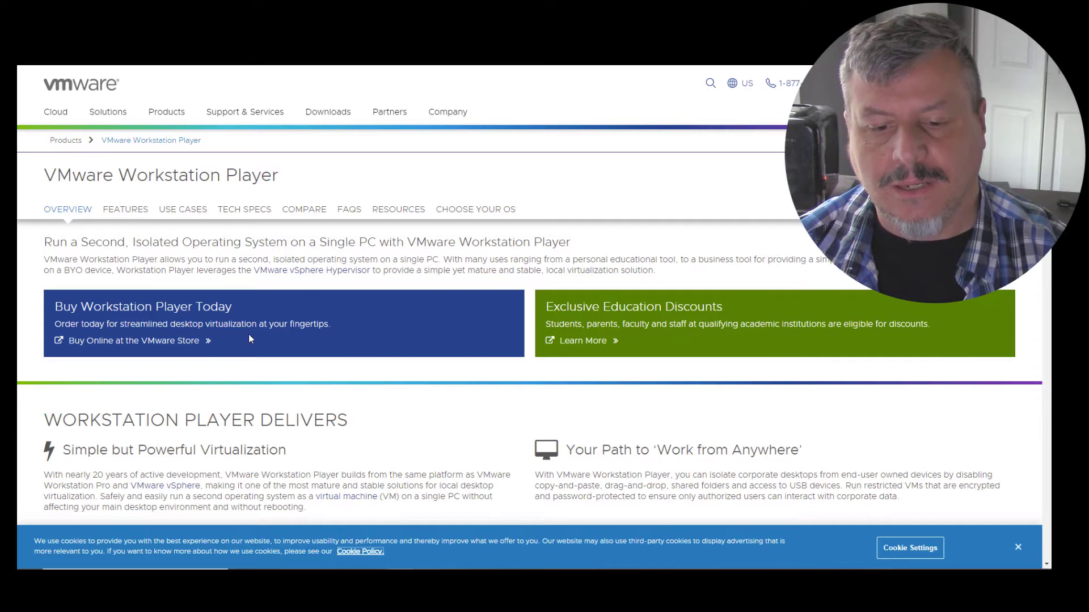
key("super")
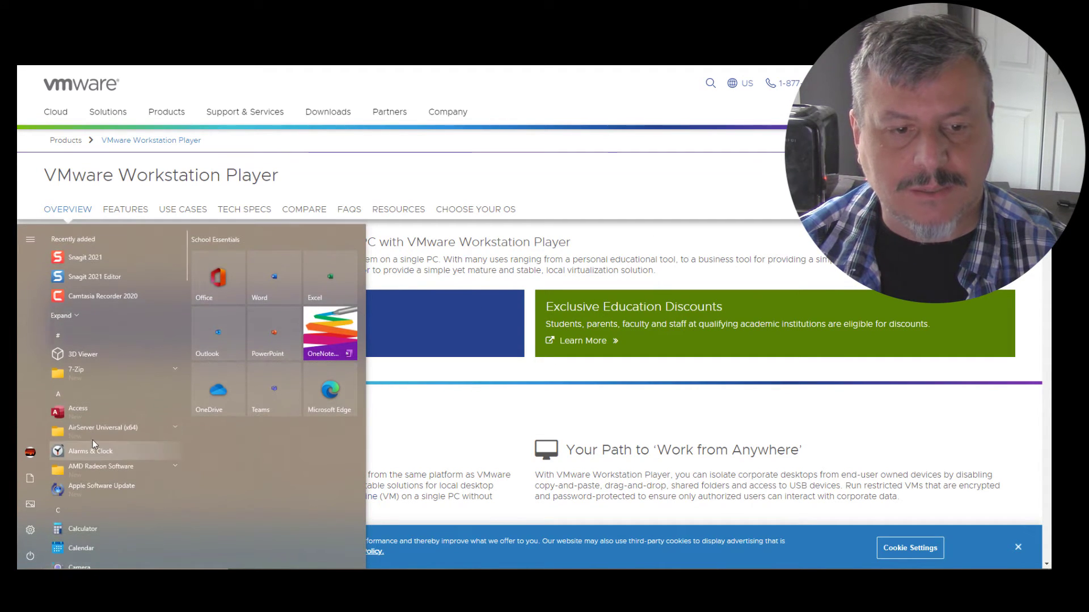
scroll(93, 440, "down", 6)
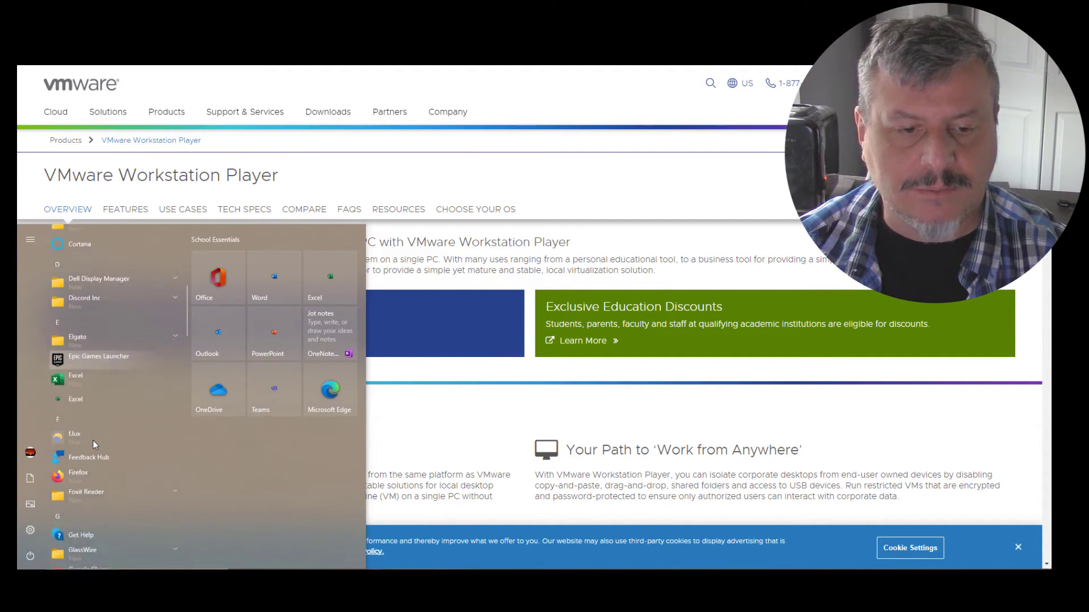
scroll(94, 443, "down", 6)
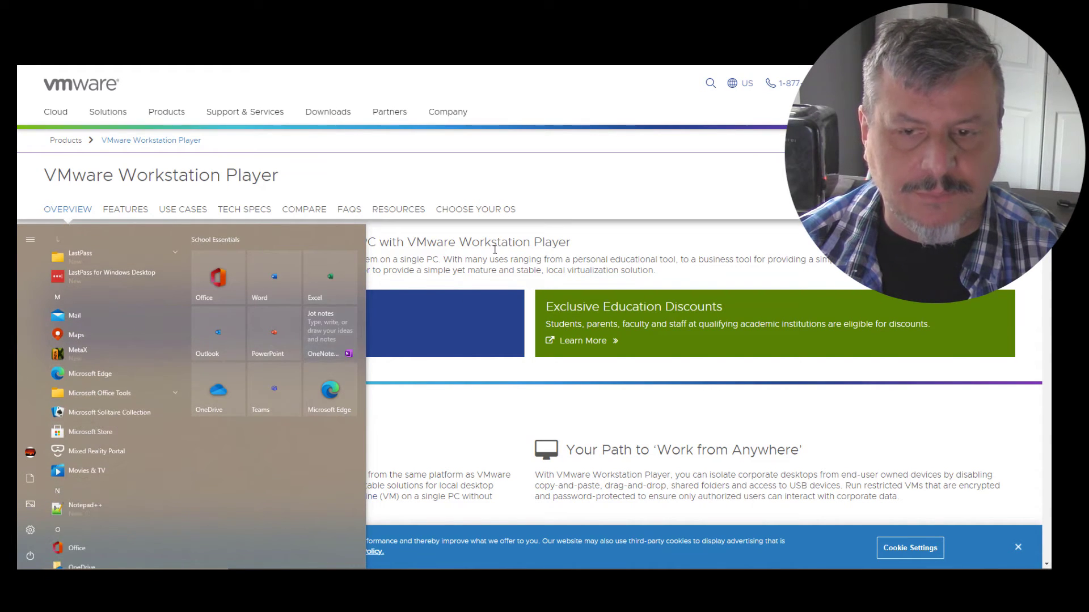
left_click(546, 164)
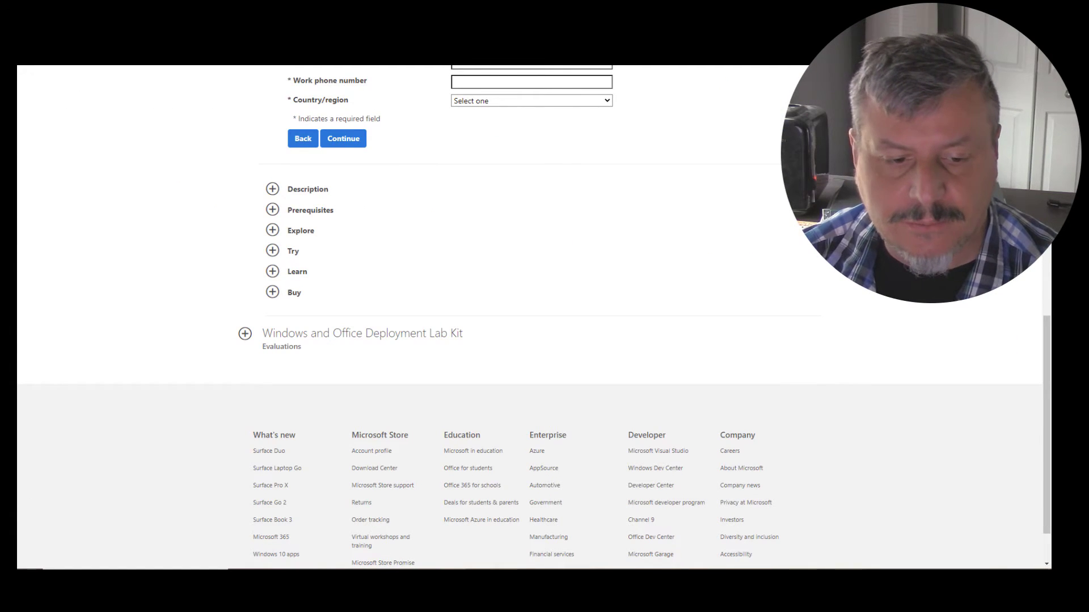
Step: Launch VMware Workstation 16 Player and complete its welcome setup with the free non-commercial use option
left_click(29, 580)
scroll(77, 512, "down", 10)
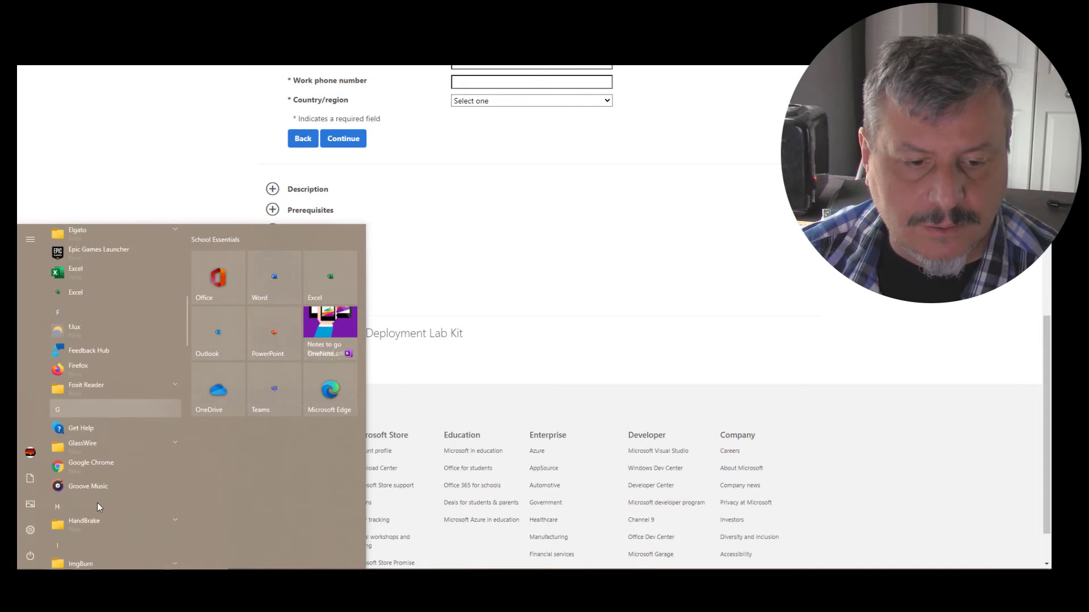
scroll(95, 506, "down", 15)
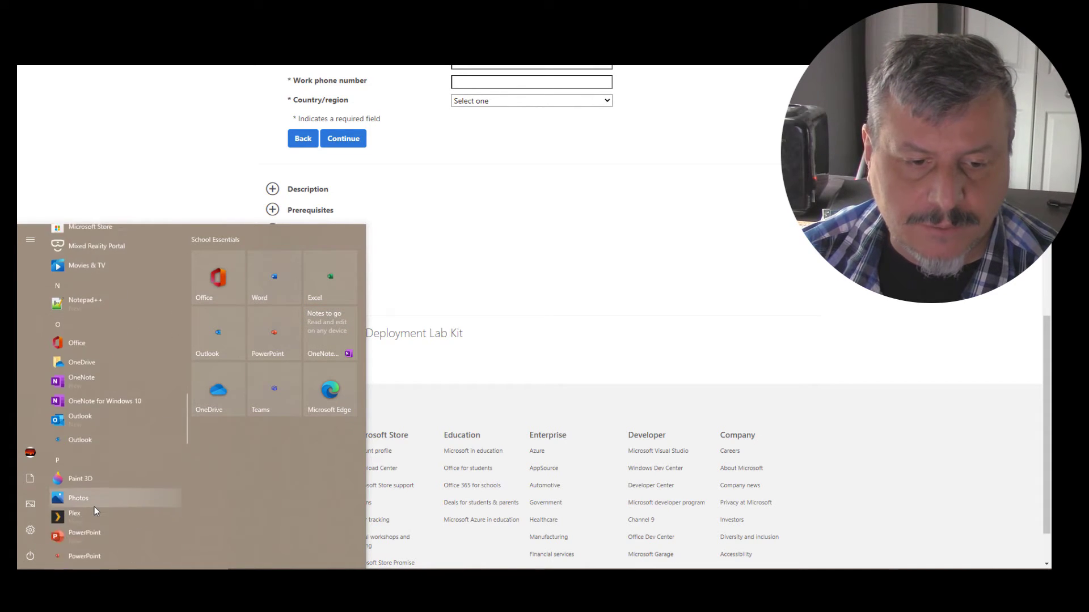
scroll(93, 508, "down", 5)
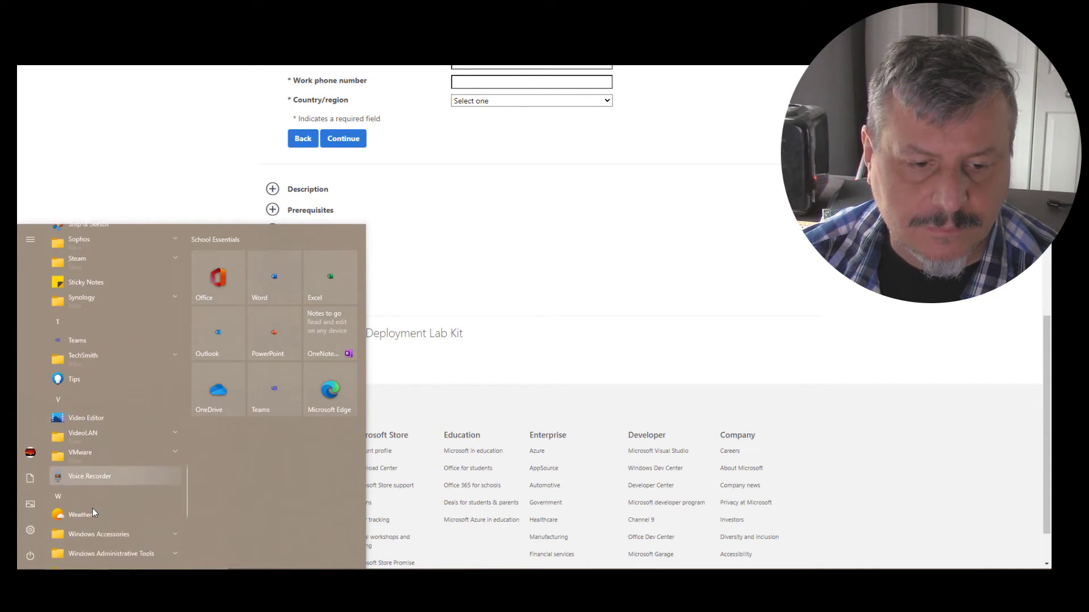
left_click(87, 442)
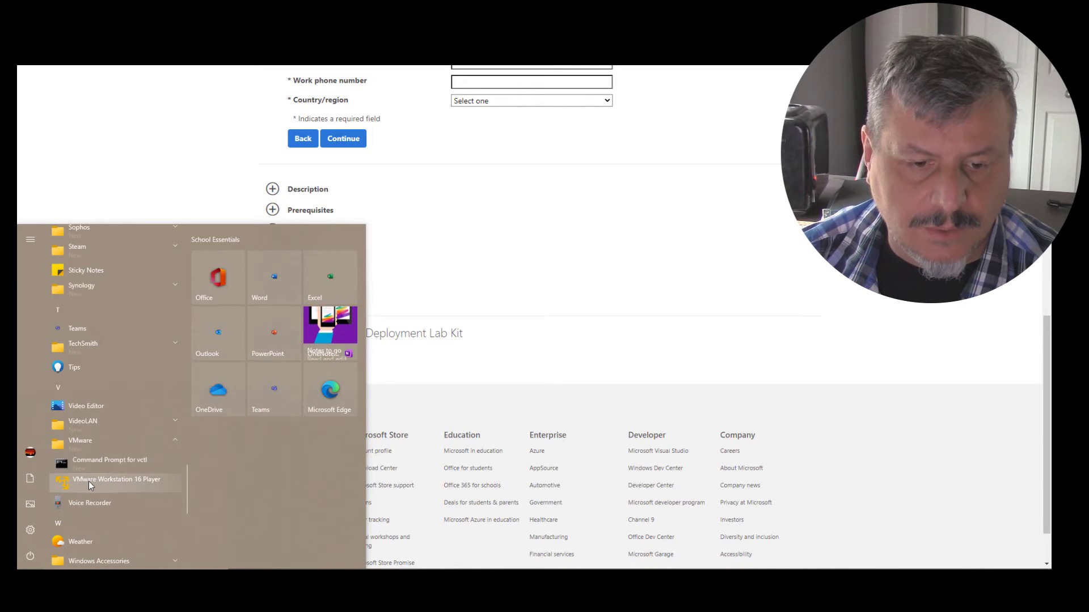
left_click(89, 482)
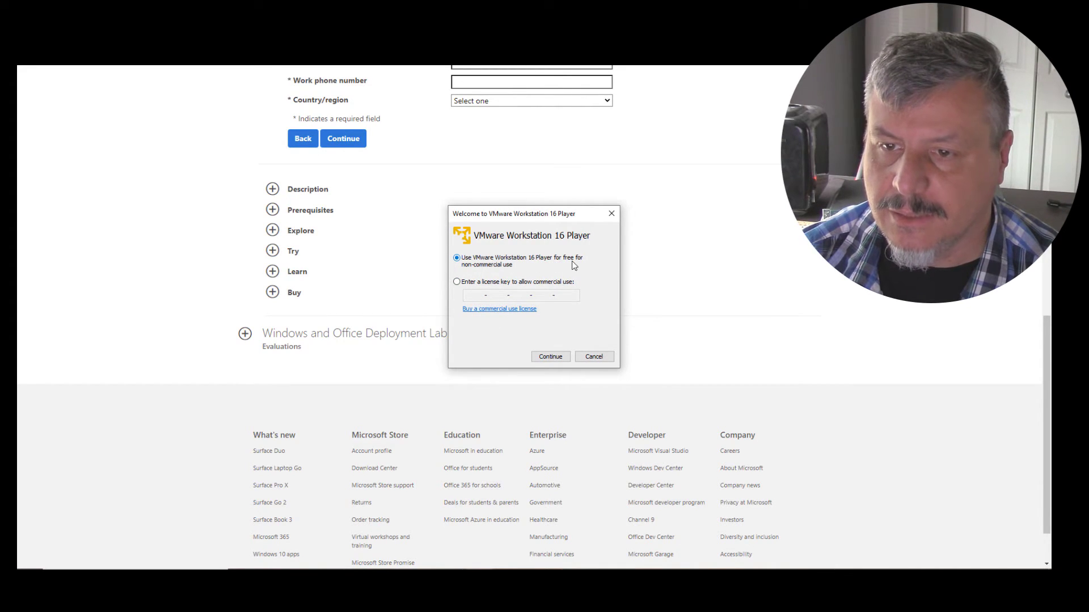
left_click(554, 357)
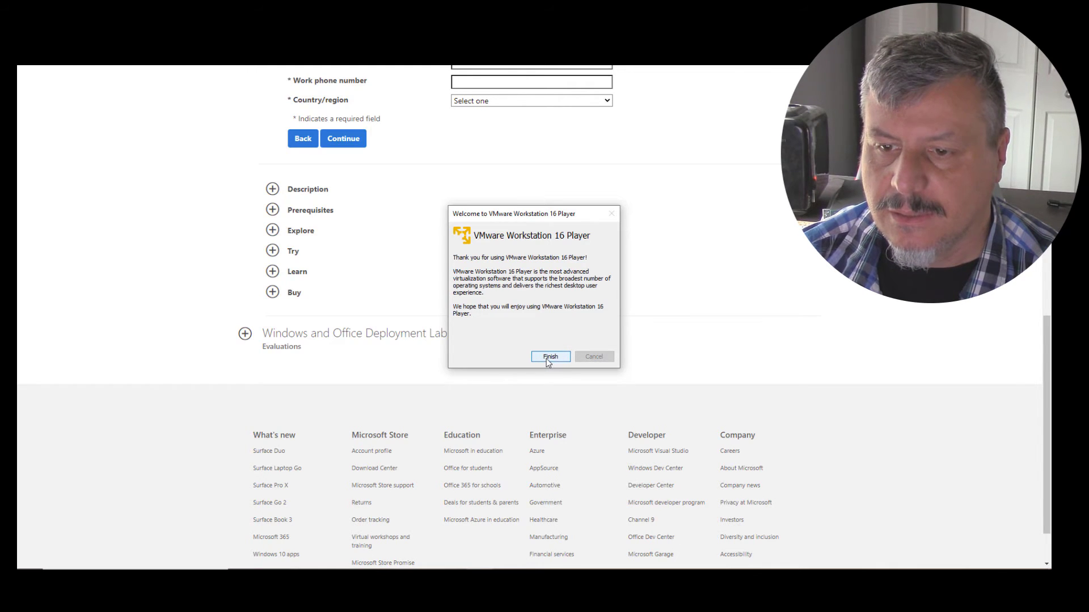
left_click(549, 358)
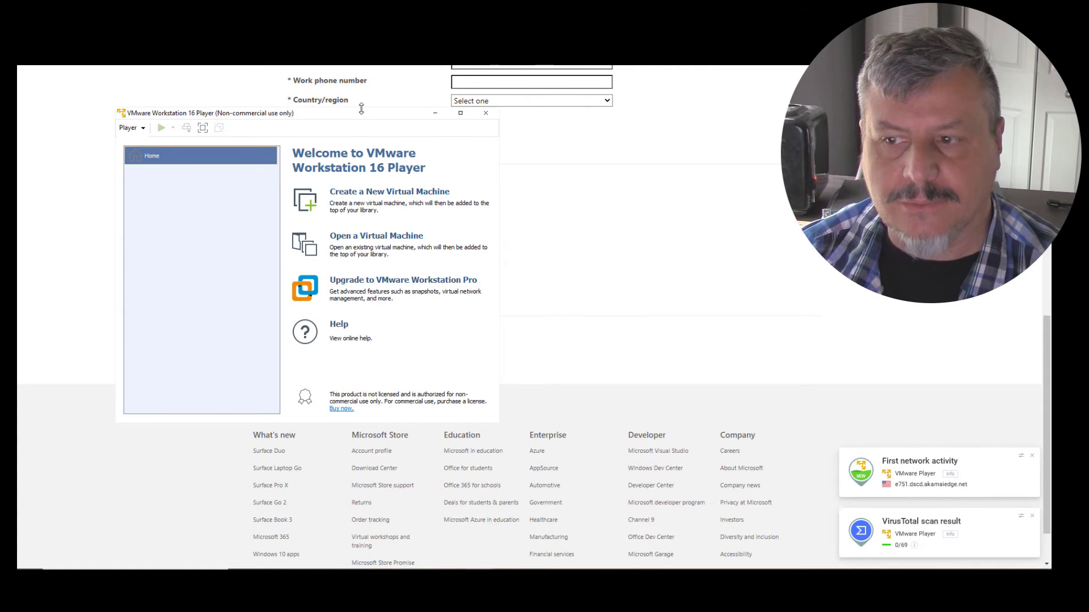
Step: Dismiss the network monitor's notifications and its window, and move the VMware Player window toward the middle of the screen
left_click(1032, 457)
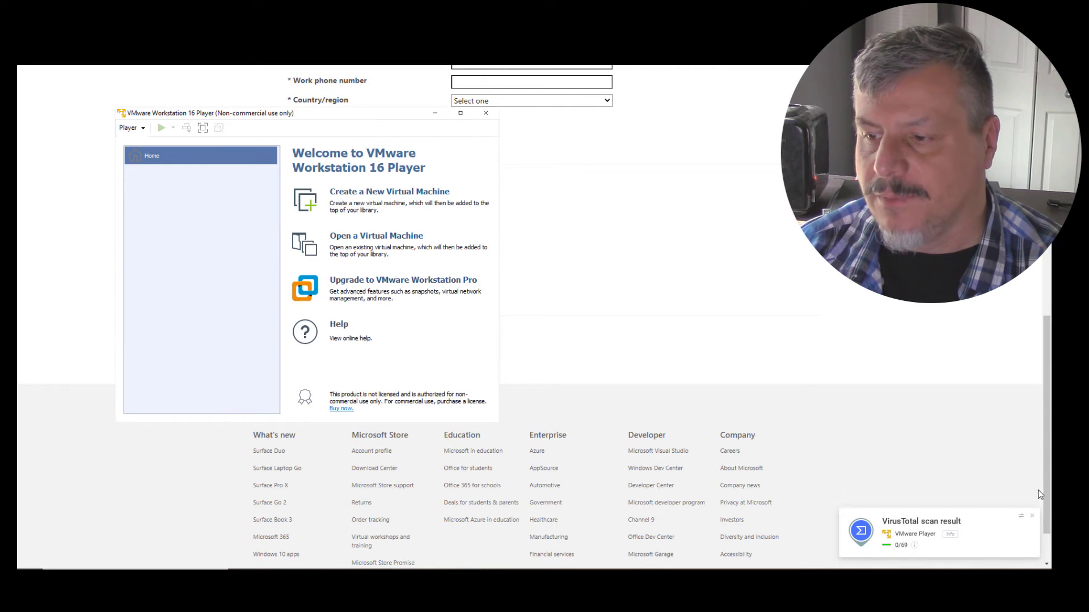
left_click(1036, 517)
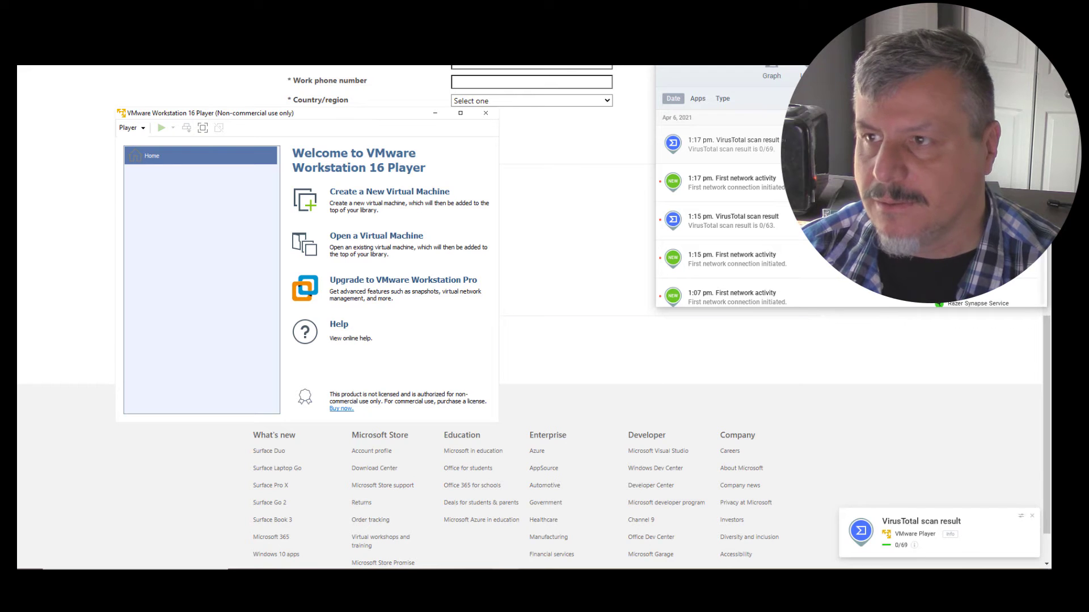
left_click(1036, 53)
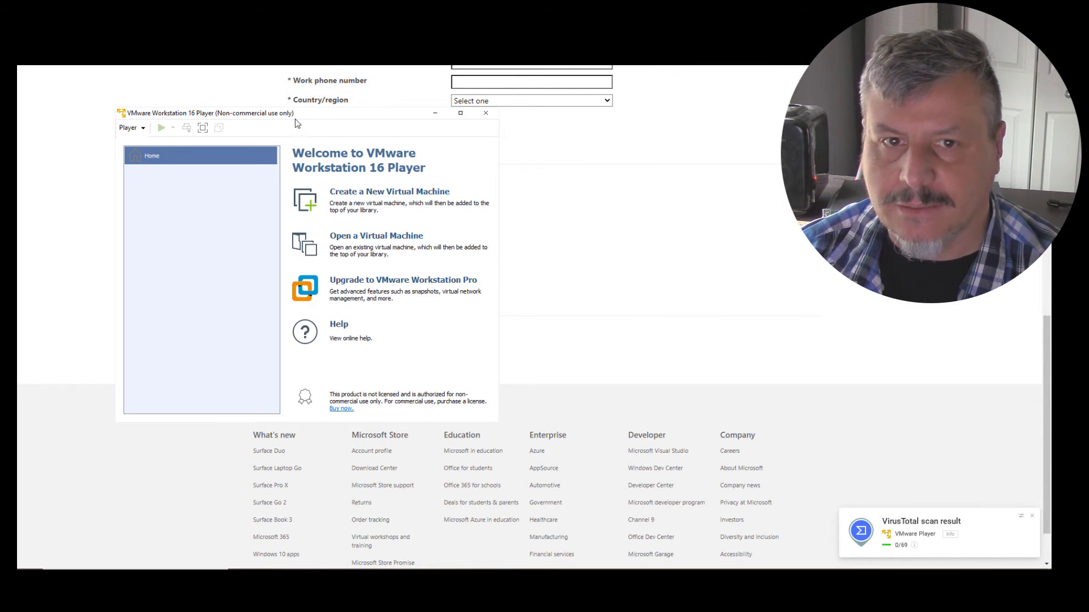
left_click_drag(301, 116, 493, 126)
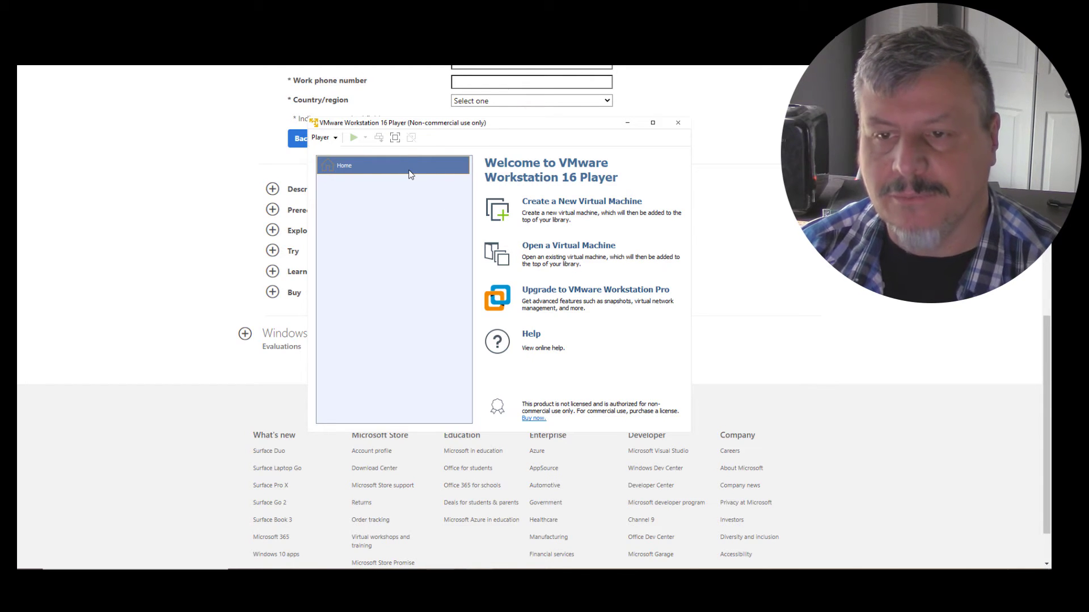
Step: Start creating a new virtual machine with the option to install the operating system later
left_click(497, 215)
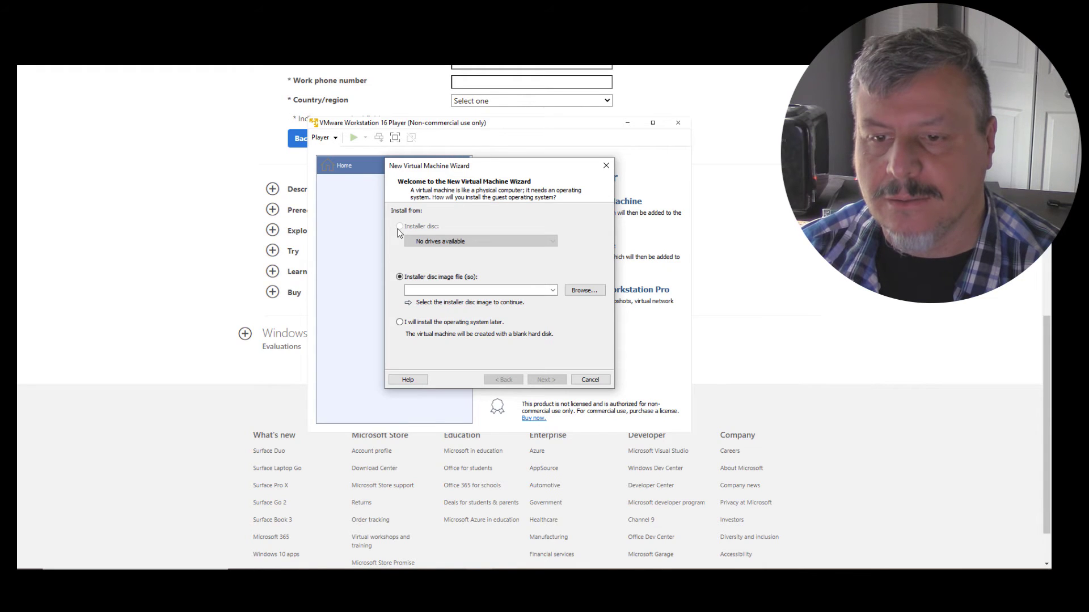
left_click(401, 323)
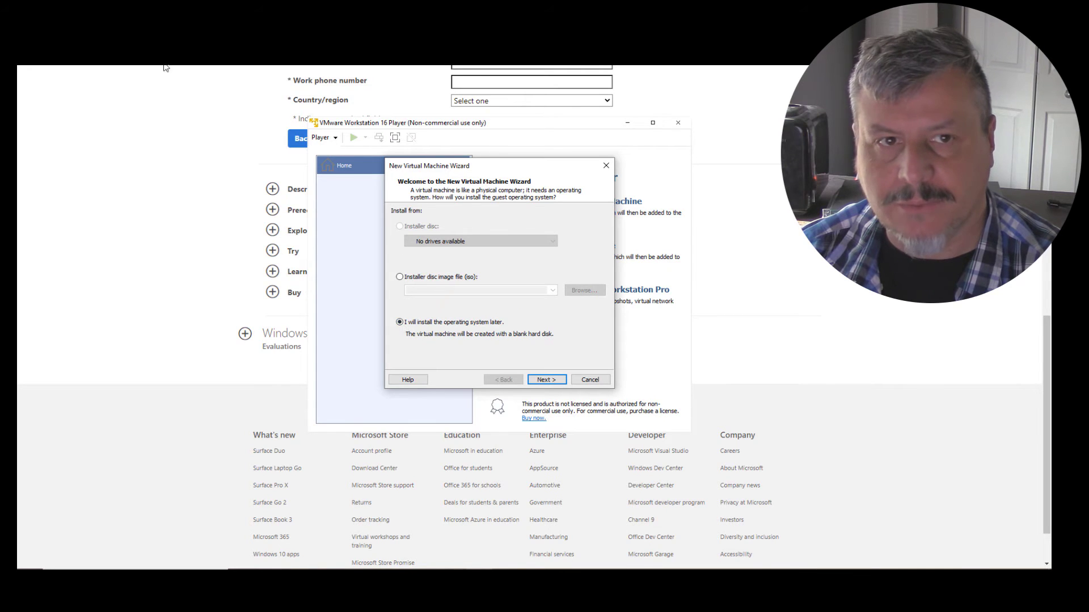
left_click(542, 381)
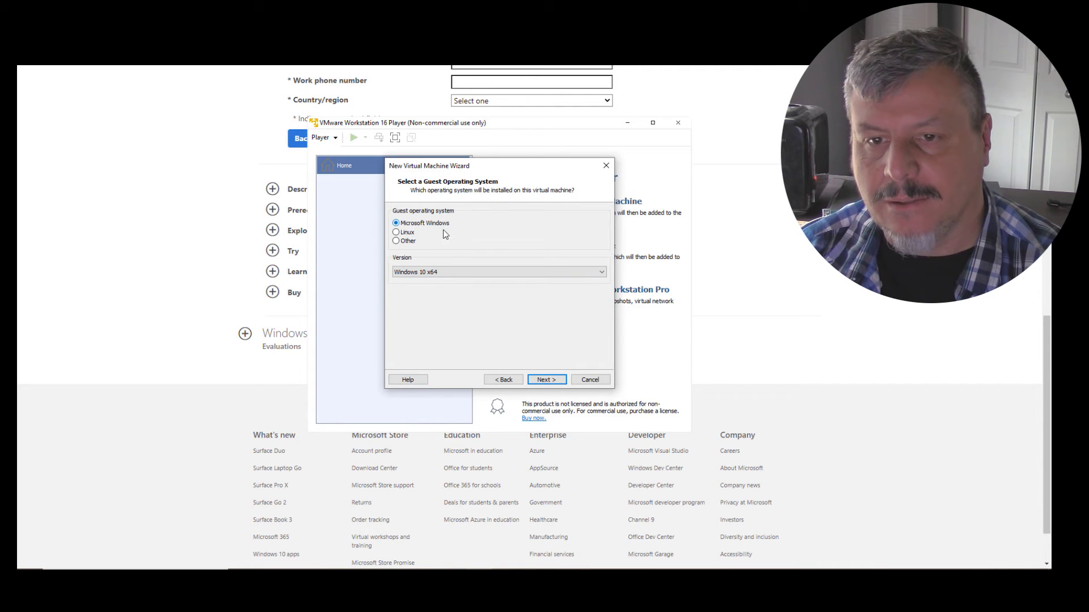
Step: Browse the Microsoft Windows versions offered for the guest operating system
left_click(499, 272)
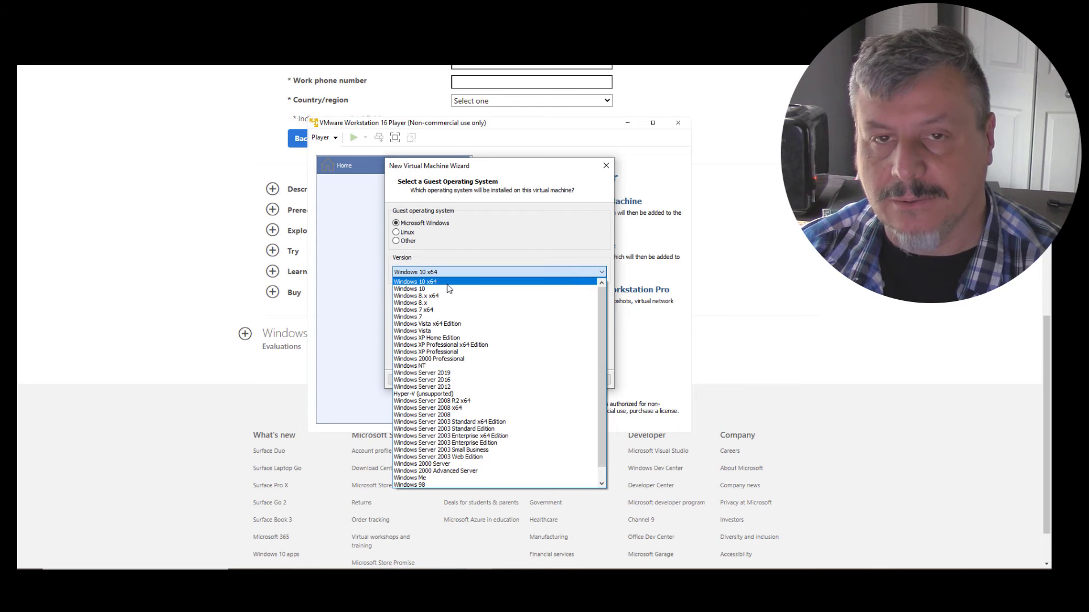
scroll(434, 305, "down", 1)
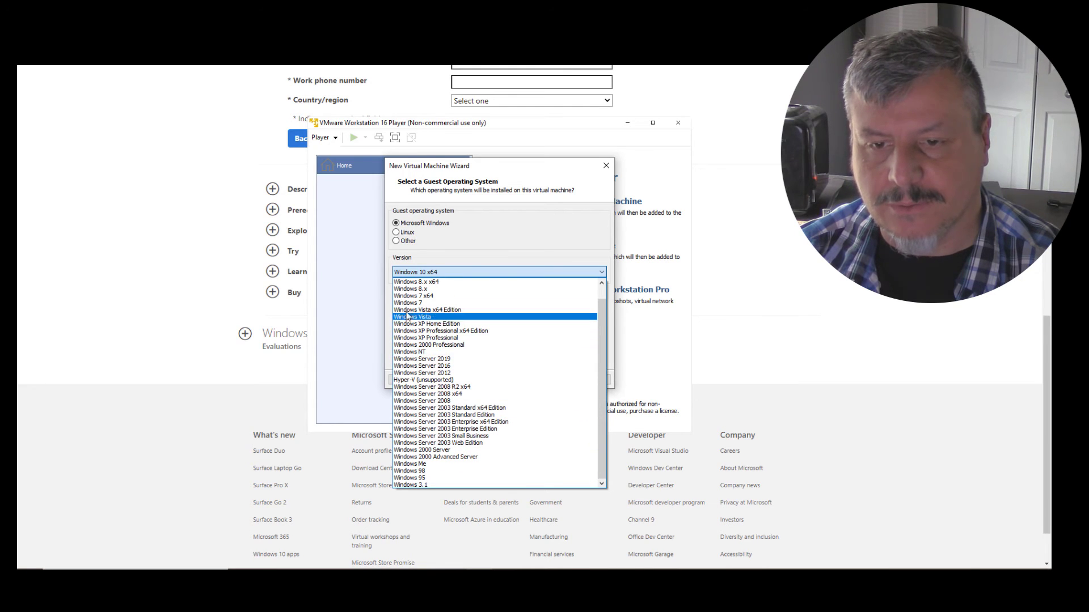
left_click(413, 233)
Step: Set the guest operating system to Linux with the version Red Hat Enterprise Linux 7 64-bit
left_click(410, 233)
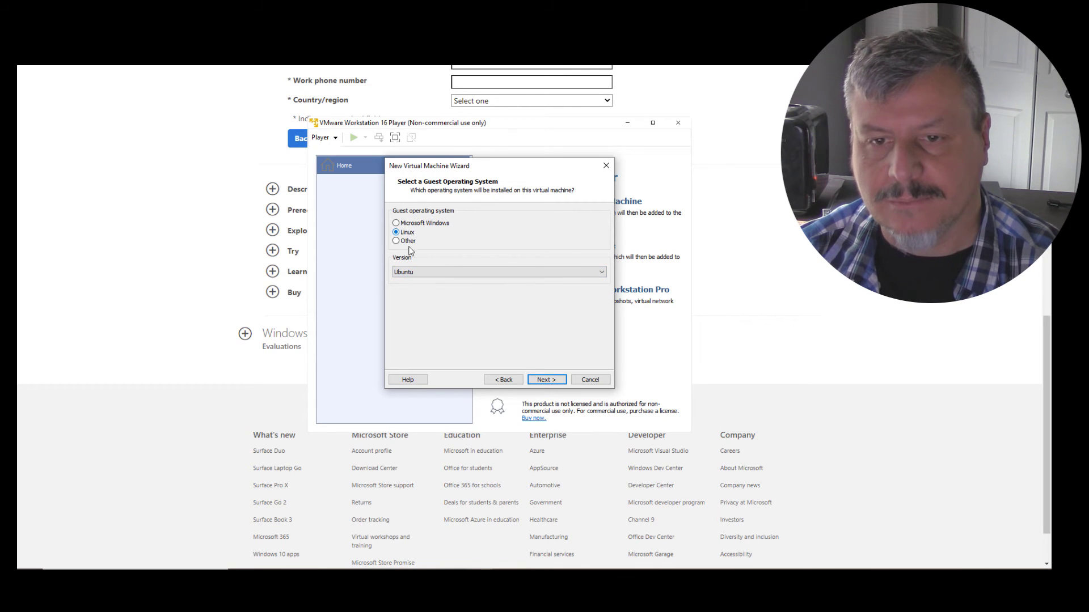
left_click(440, 273)
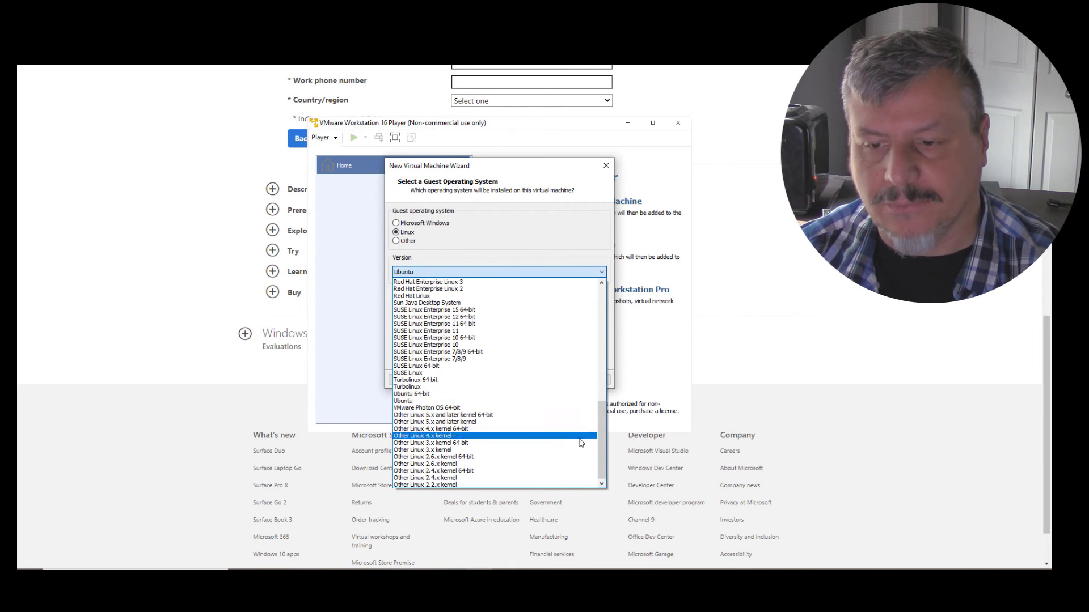
mouse_move(604, 441)
left_mouse_down()
mouse_move(595, 320)
mouse_move(607, 435)
left_mouse_up()
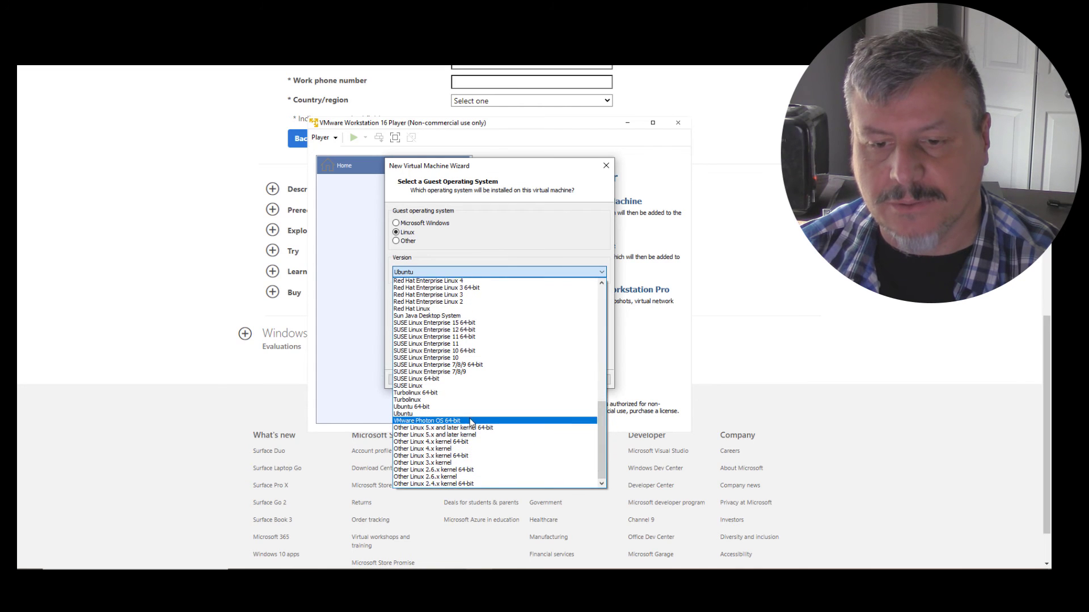
scroll(469, 420, "down", 1)
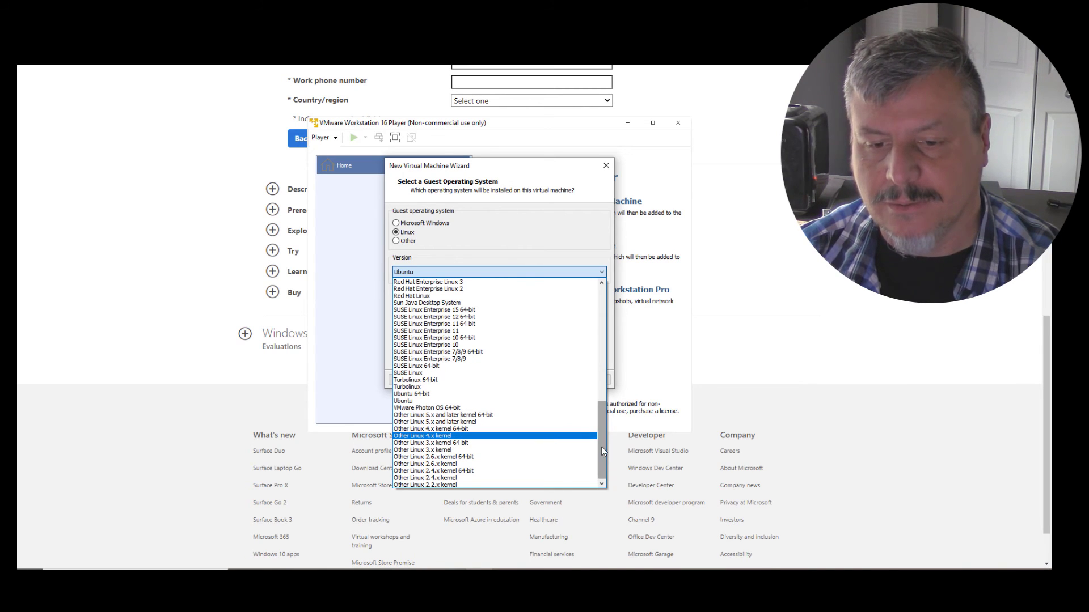
left_click_drag(603, 451, 593, 391)
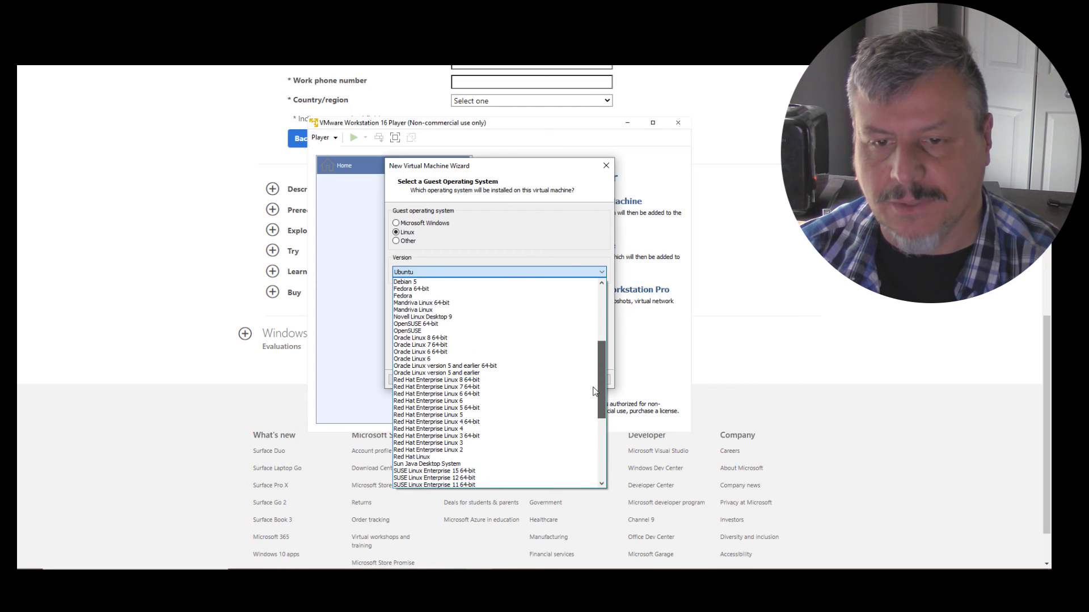
left_click(453, 387)
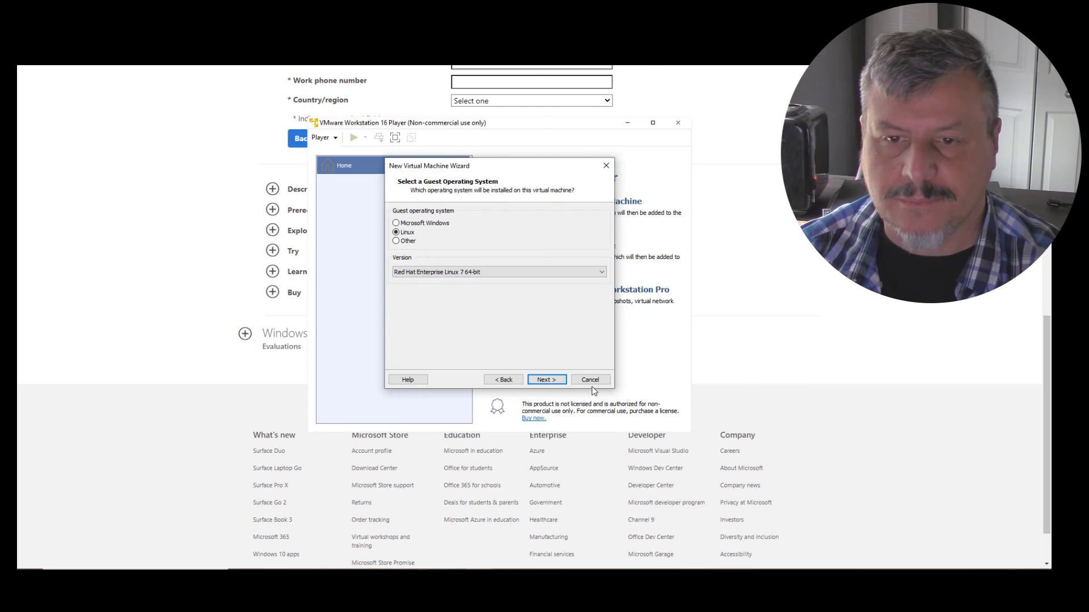
Step: Set the guest operating system to Other, look over its versions, and continue with MS-DOS
left_click(410, 242)
left_click(449, 273)
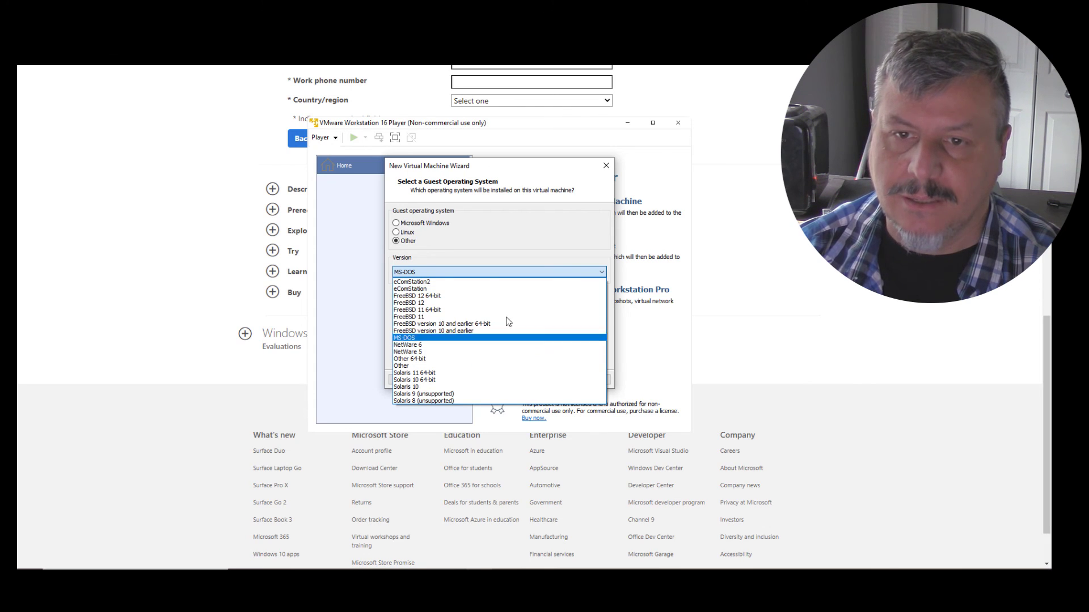
left_click(495, 224)
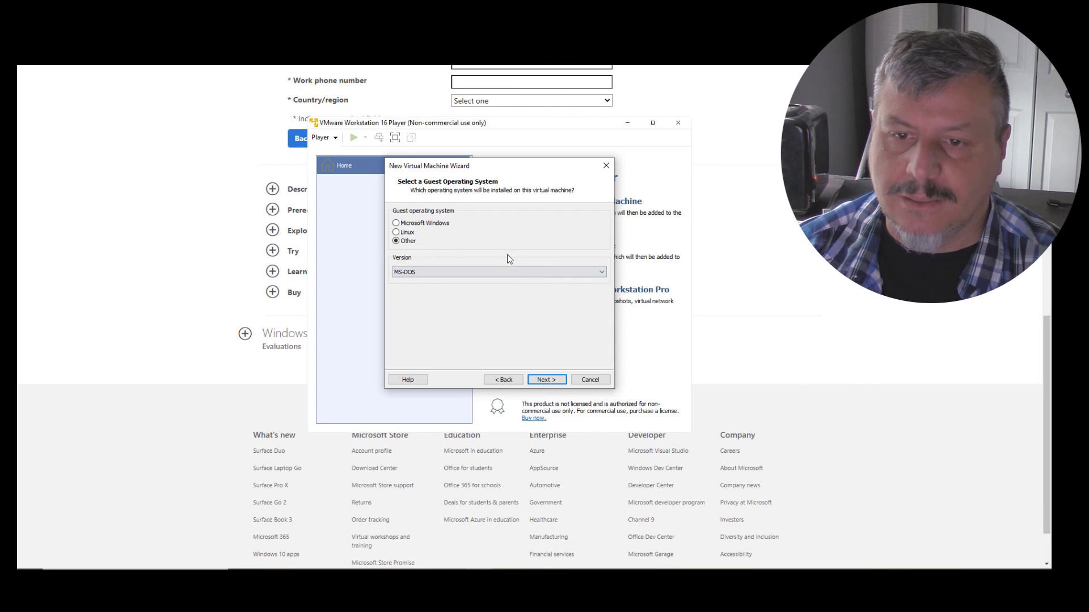
left_click(545, 380)
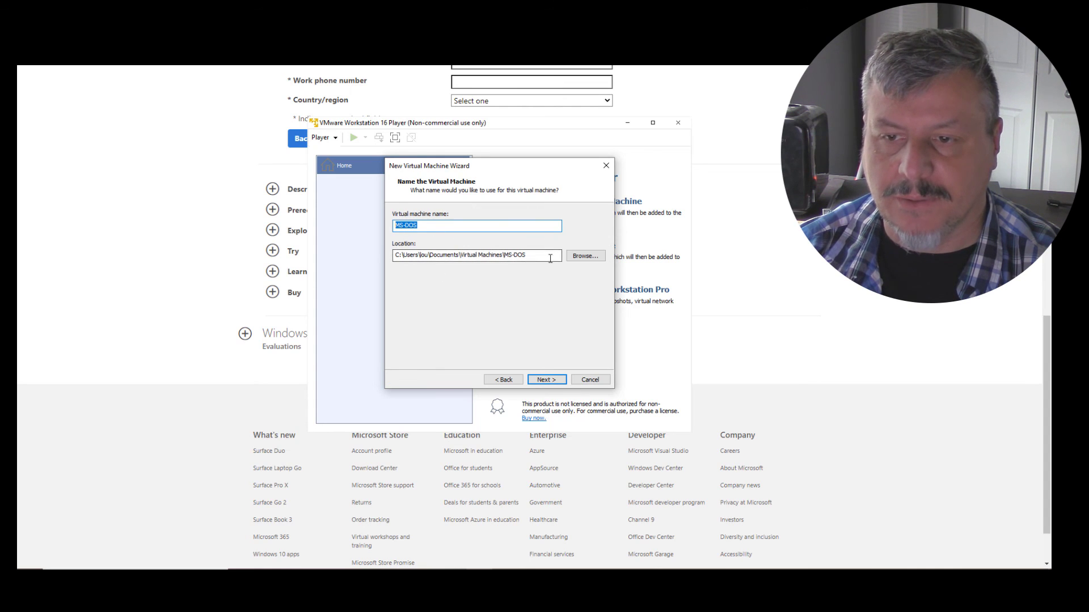
Step: Accept the default MS-DOS machine name, location and 2 GB split disk, review the settings summary, and cancel the wizard
left_click(546, 380)
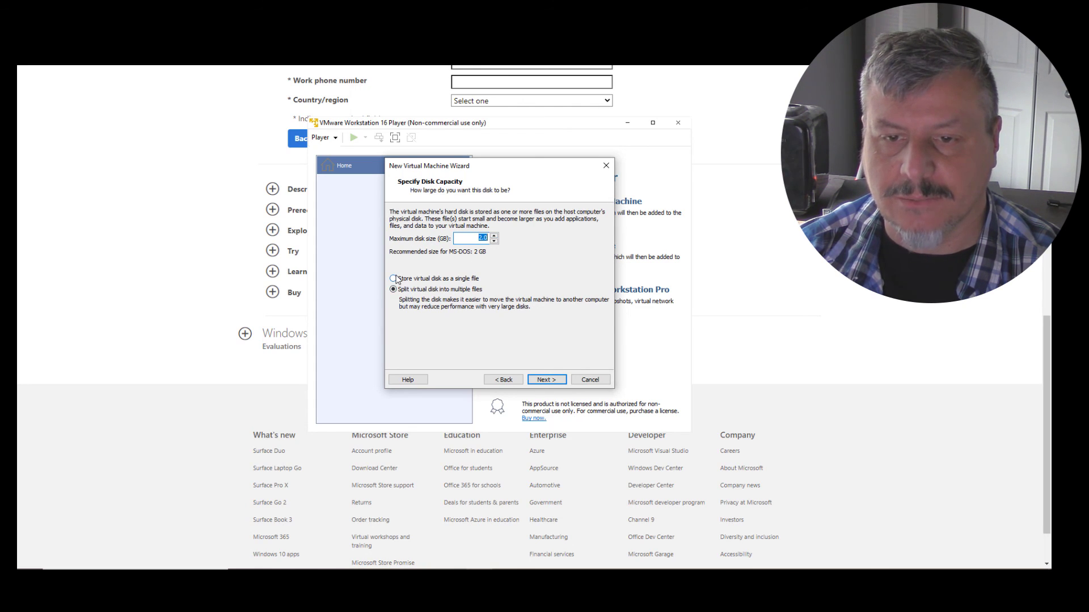
left_click(545, 380)
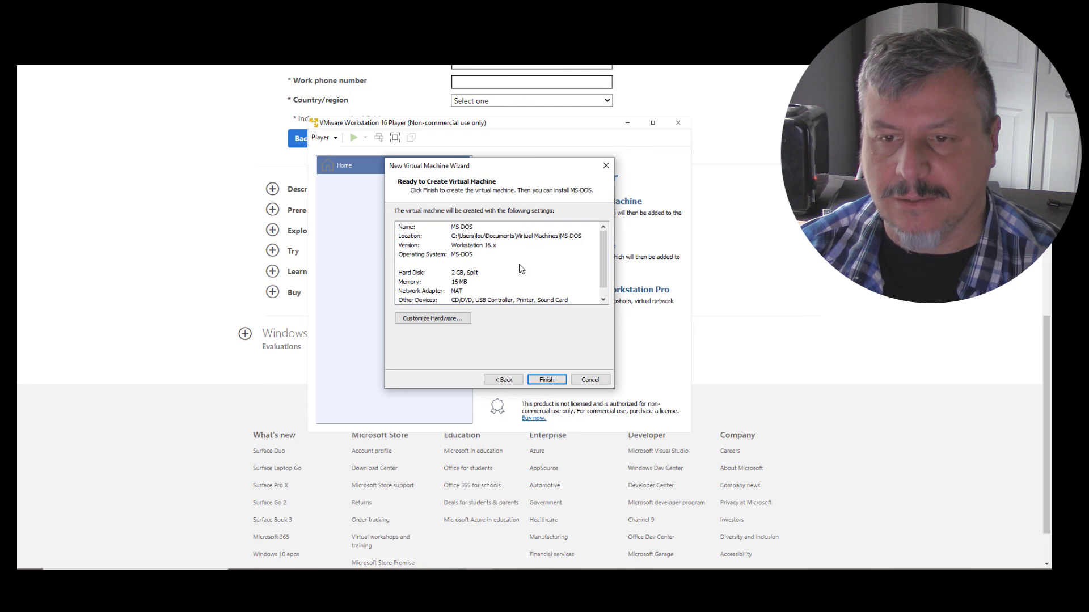
scroll(526, 280, "down", 1)
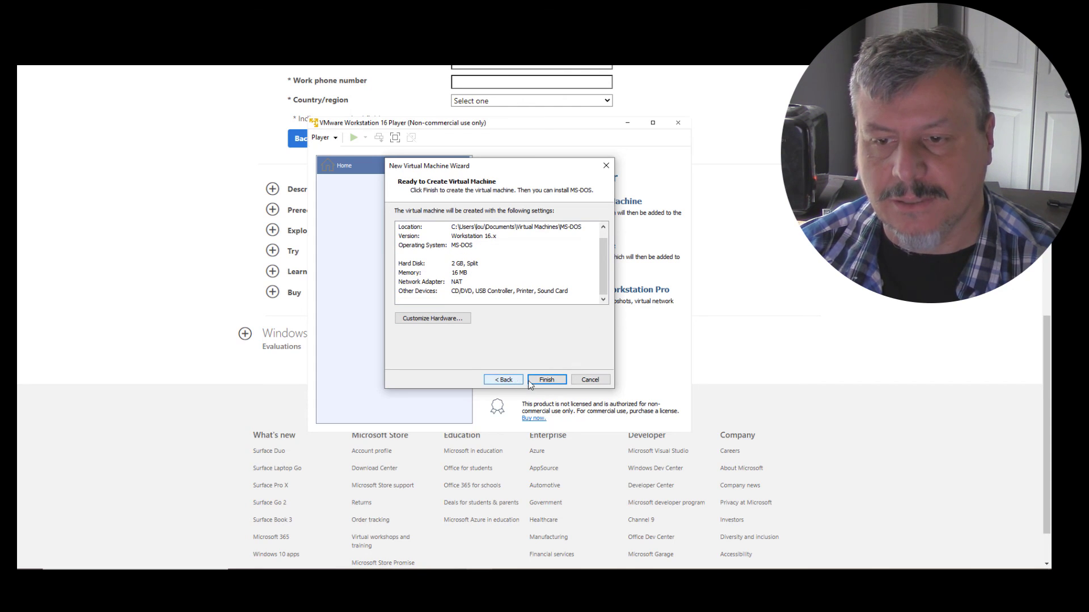
left_click(592, 380)
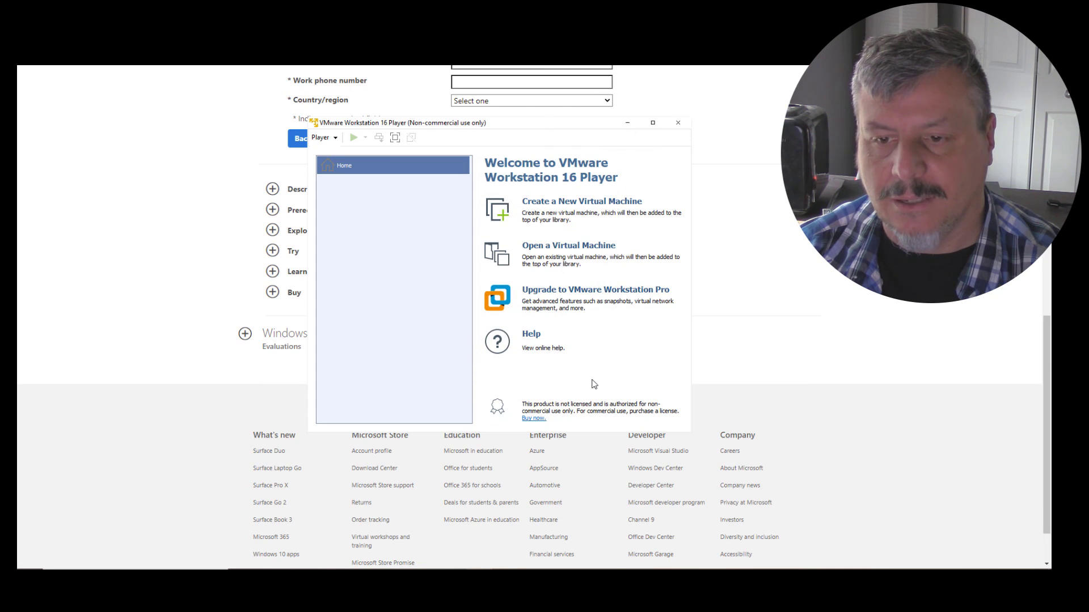